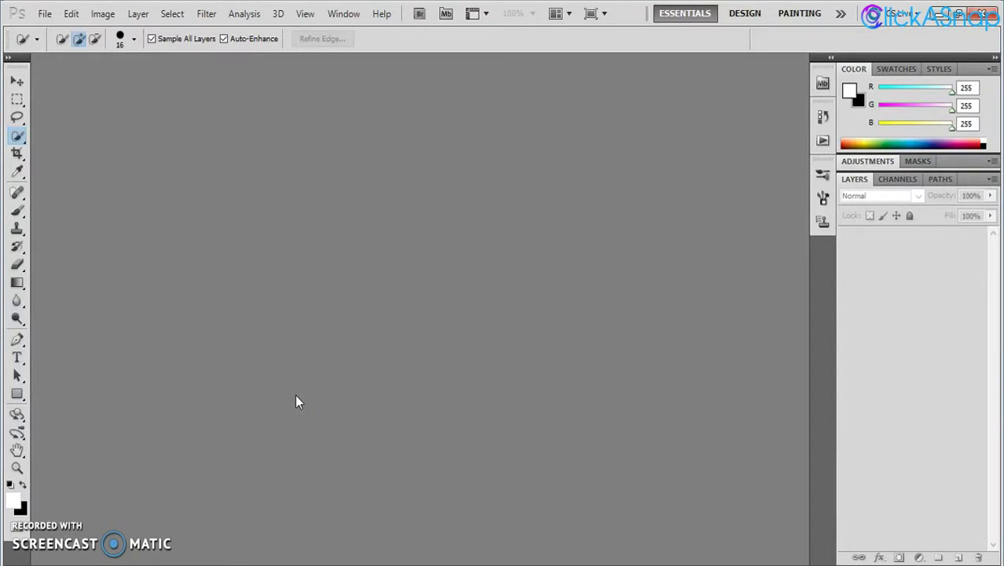
# Open the image box-sport-men-training-163403 from the removing acne folder
pyautogui.click(43, 13)
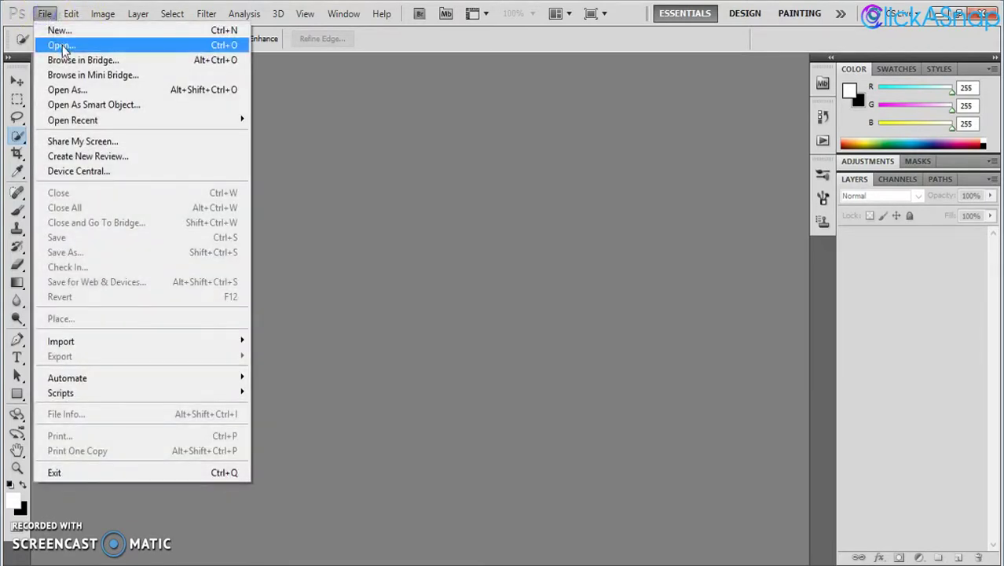
pyautogui.click(60, 43)
pyautogui.click(135, 157)
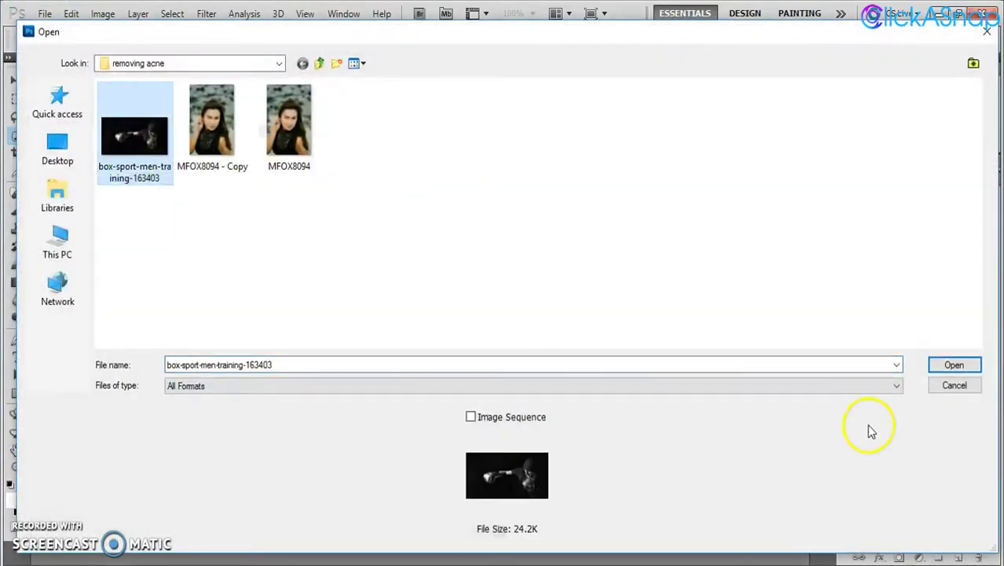
pyautogui.click(947, 365)
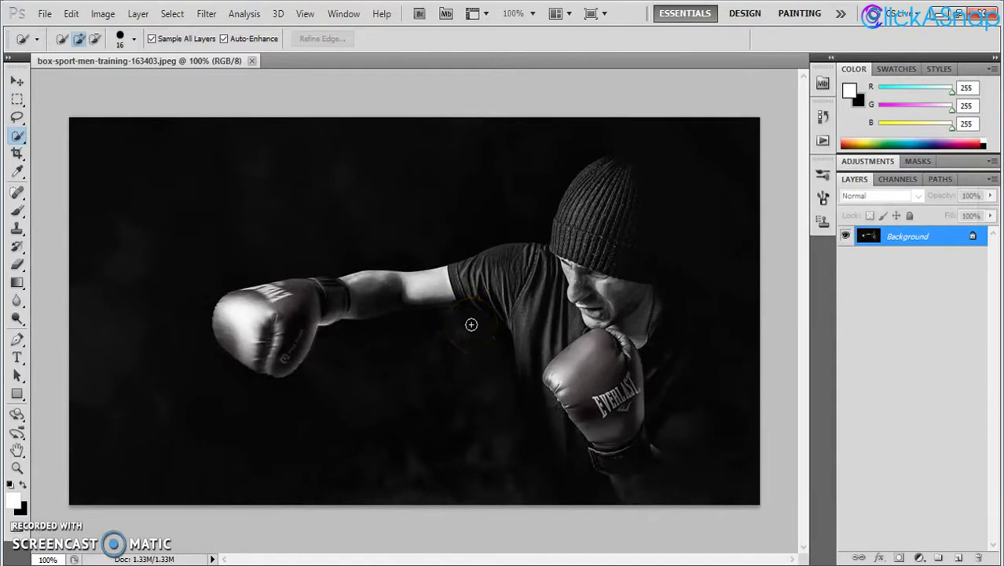
# Select the boxer with the Quick Selection tool, covering the hat, outstretched arm, glove and torso
pyautogui.rightClick(19, 136)
pyautogui.click(61, 132)
pyautogui.scroll(4, 497, 252)
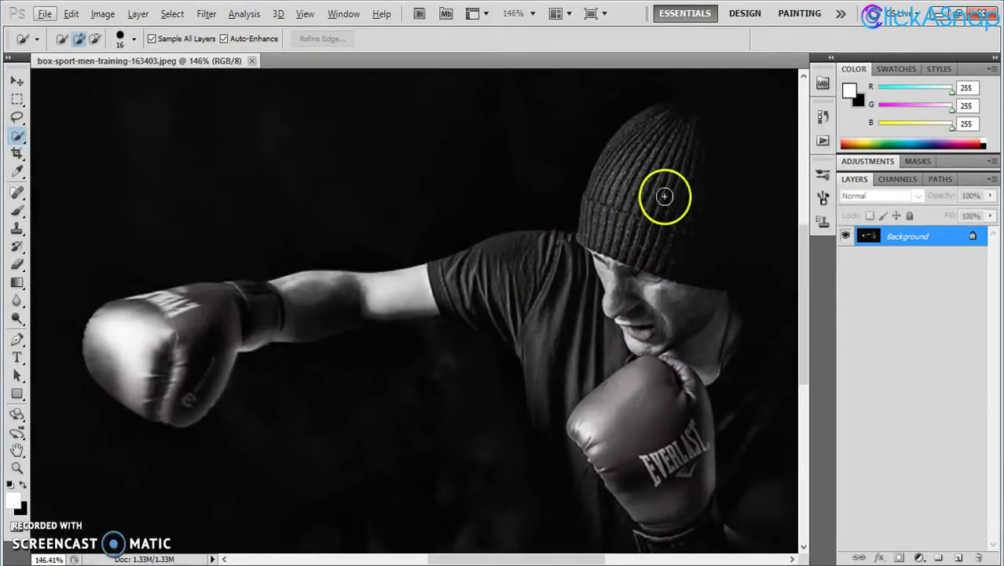
pyautogui.moveTo(664, 192)
pyautogui.mouseDown()
pyautogui.moveTo(664, 162)
pyautogui.moveTo(601, 263)
pyautogui.moveTo(359, 284)
pyautogui.moveTo(130, 337)
pyautogui.mouseUp()
pyautogui.scroll(-5, 349, 331)
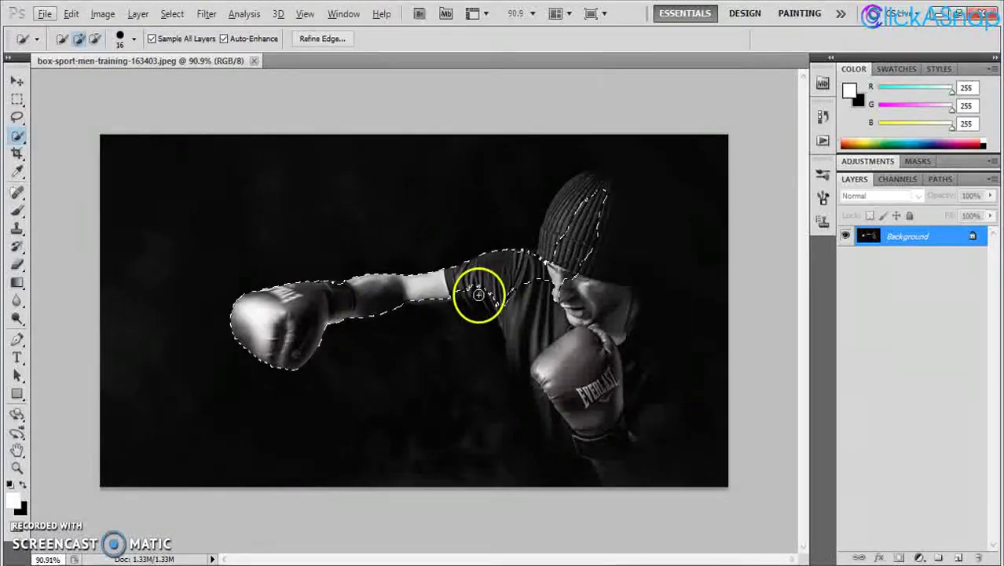
pyautogui.moveTo(479, 295)
pyautogui.mouseDown()
pyautogui.moveTo(433, 301)
pyautogui.moveTo(497, 296)
pyautogui.moveTo(520, 281)
pyautogui.moveTo(588, 399)
pyautogui.moveTo(547, 362)
pyautogui.moveTo(581, 281)
pyautogui.moveTo(554, 352)
pyautogui.moveTo(518, 352)
pyautogui.moveTo(579, 433)
pyautogui.moveTo(545, 404)
pyautogui.moveTo(578, 447)
pyautogui.moveTo(634, 460)
pyautogui.moveTo(636, 451)
pyautogui.mouseUp()
# Subtract the dark background above and below the outstretched arm and beside the torso from the selection
pyautogui.press('alt')
pyautogui.moveTo(538, 462)
pyautogui.mouseDown()
pyautogui.moveTo(476, 483)
pyautogui.moveTo(432, 397)
pyautogui.moveTo(260, 407)
pyautogui.moveTo(172, 380)
pyautogui.moveTo(171, 315)
pyautogui.moveTo(196, 255)
pyautogui.moveTo(344, 188)
pyautogui.mouseUp()
pyautogui.moveTo(362, 232)
pyautogui.mouseDown()
pyautogui.moveTo(382, 349)
pyautogui.moveTo(418, 392)
pyautogui.mouseUp()
pyautogui.scroll(2, 418, 392)
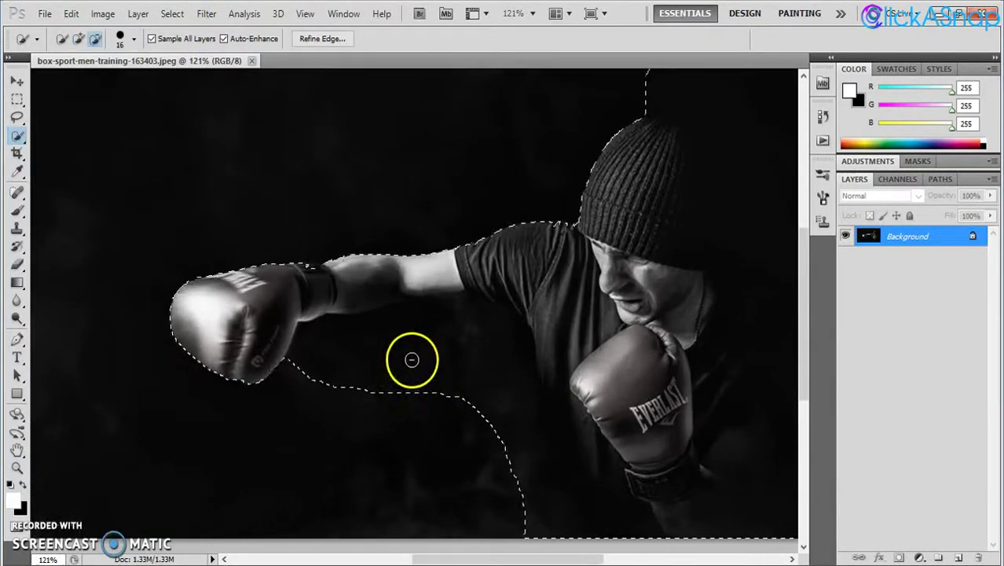
pyautogui.press('alt')
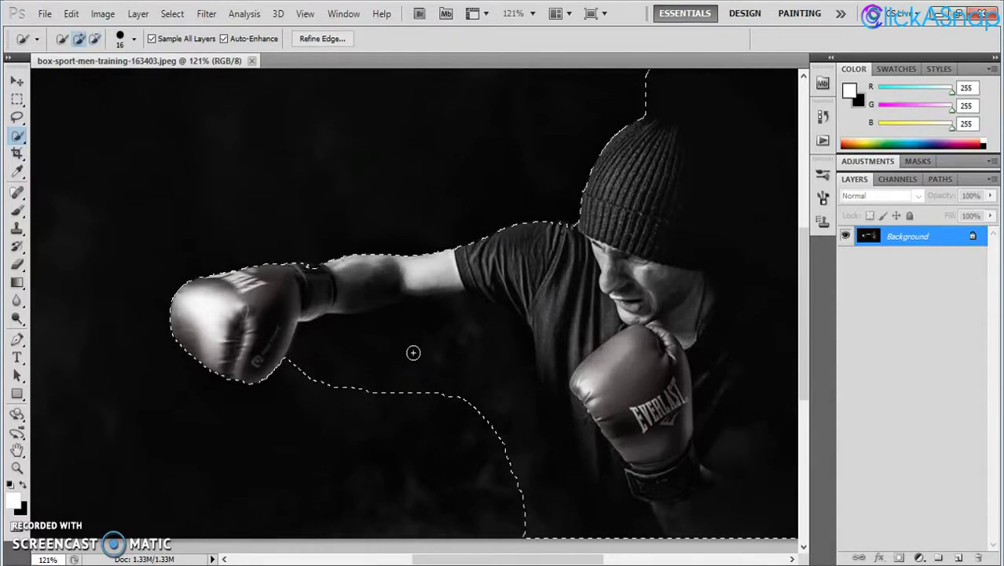
pyautogui.press('alt')
pyautogui.moveTo(358, 387)
pyautogui.mouseDown()
pyautogui.moveTo(337, 383)
pyautogui.moveTo(341, 359)
pyautogui.moveTo(417, 364)
pyautogui.moveTo(509, 426)
pyautogui.moveTo(555, 503)
pyautogui.moveTo(601, 534)
pyautogui.mouseUp()
# Subtract the background strip above the hat from the selection and touch up the selection edge at the hat's tip
pyautogui.scroll(2, 697, 375)
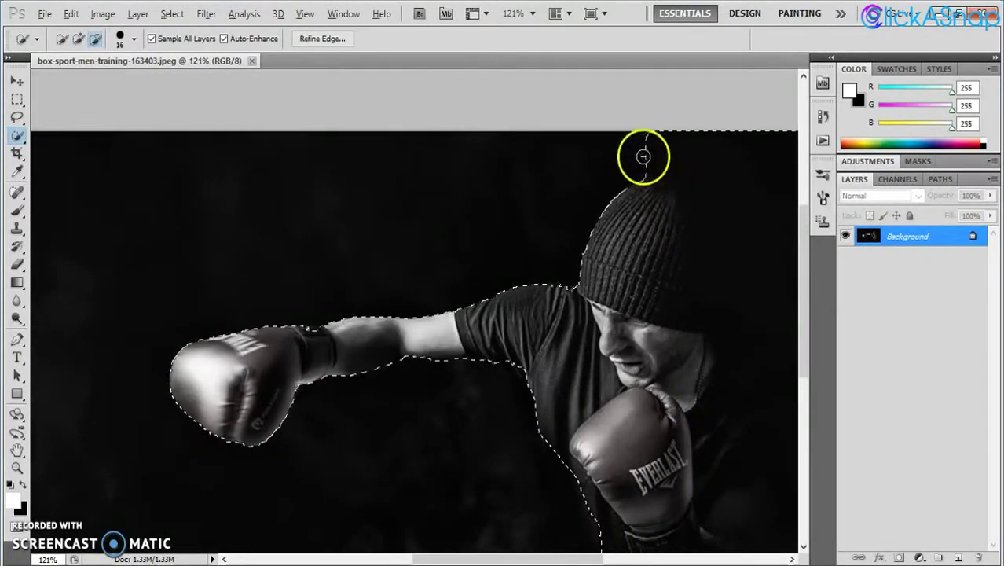
pyautogui.moveTo(642, 156); pyautogui.dragTo(646, 148)
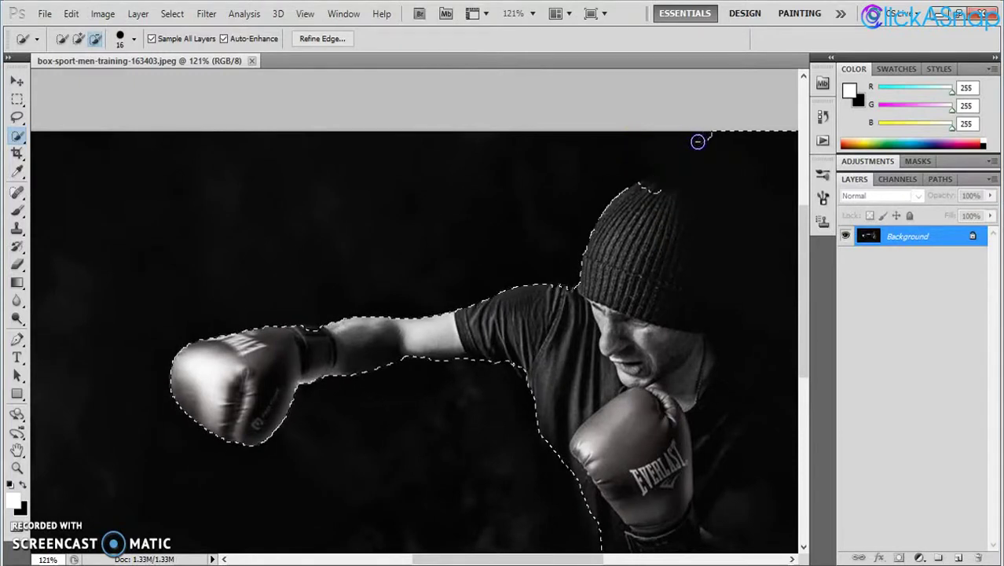
pyautogui.click(654, 195)
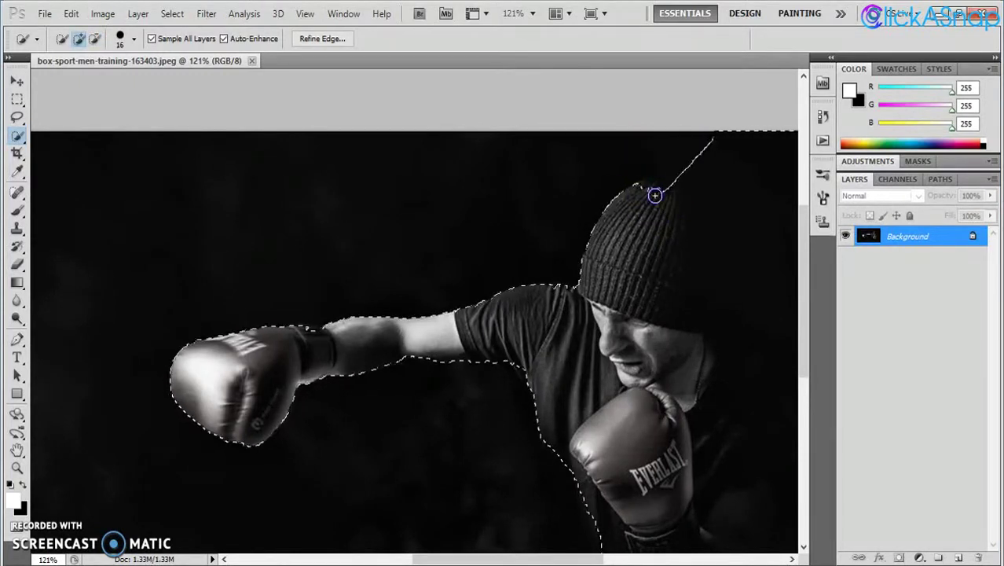
pyautogui.moveTo(655, 195); pyautogui.dragTo(658, 189)
pyautogui.scroll(-2, 644, 232)
pyautogui.moveTo(531, 279); pyautogui.dragTo(507, 273)
# Add the missing patch along the upper edge of the outstretched glove's wrist cuff to the selection
pyautogui.scroll(6, 305, 247)
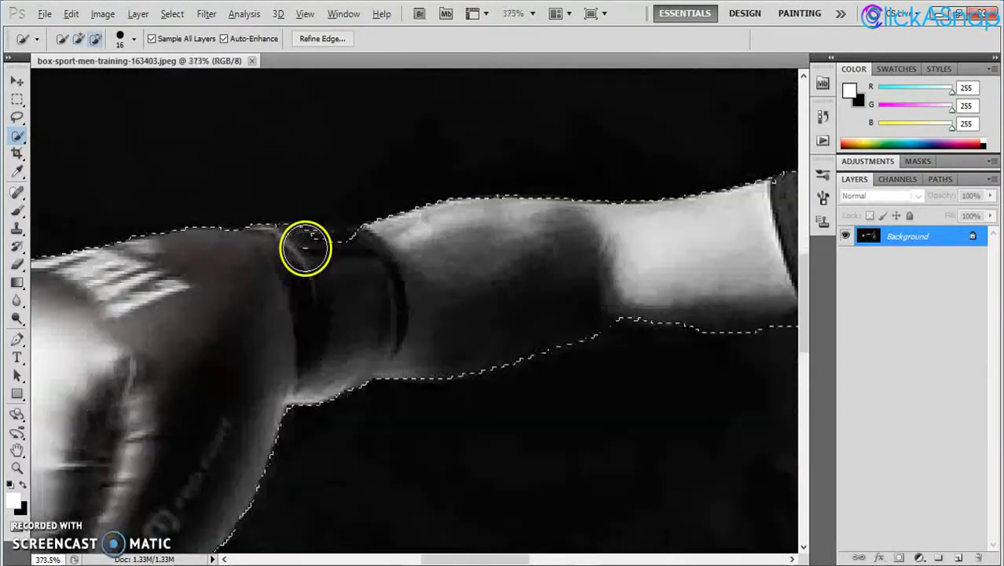
pyautogui.click(329, 244)
pyautogui.click(324, 245)
pyautogui.click(350, 244)
pyautogui.scroll(-8, 370, 259)
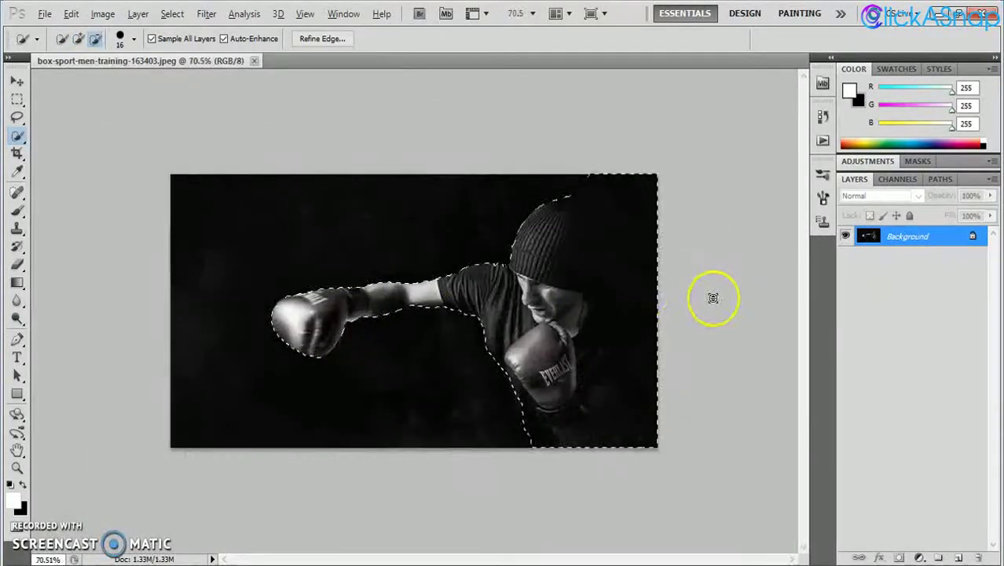
pyautogui.scroll(2, 634, 328)
pyautogui.scroll(-1, 634, 328)
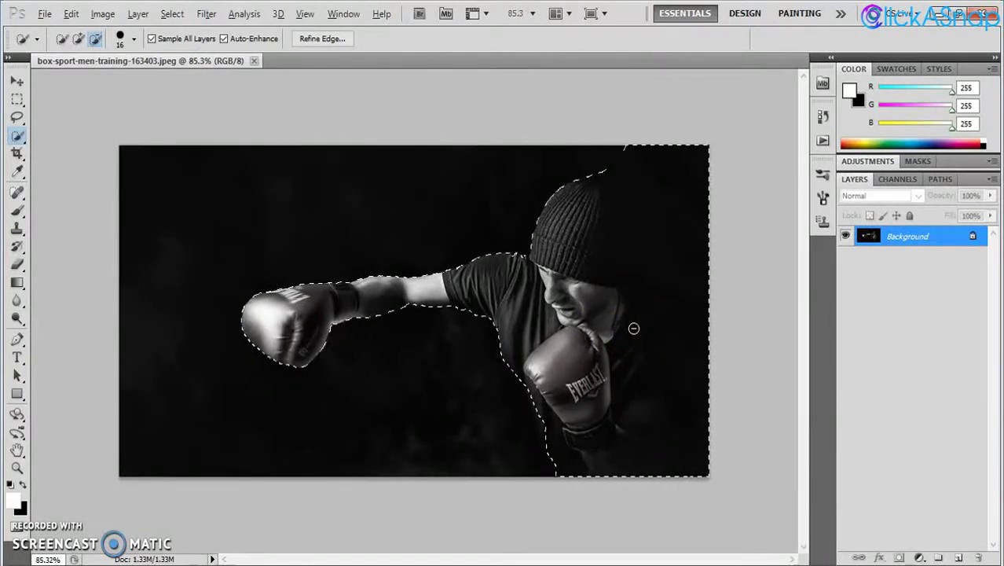
pyautogui.keyDown('alt'); pyautogui.click(634, 328); pyautogui.keyUp('alt')
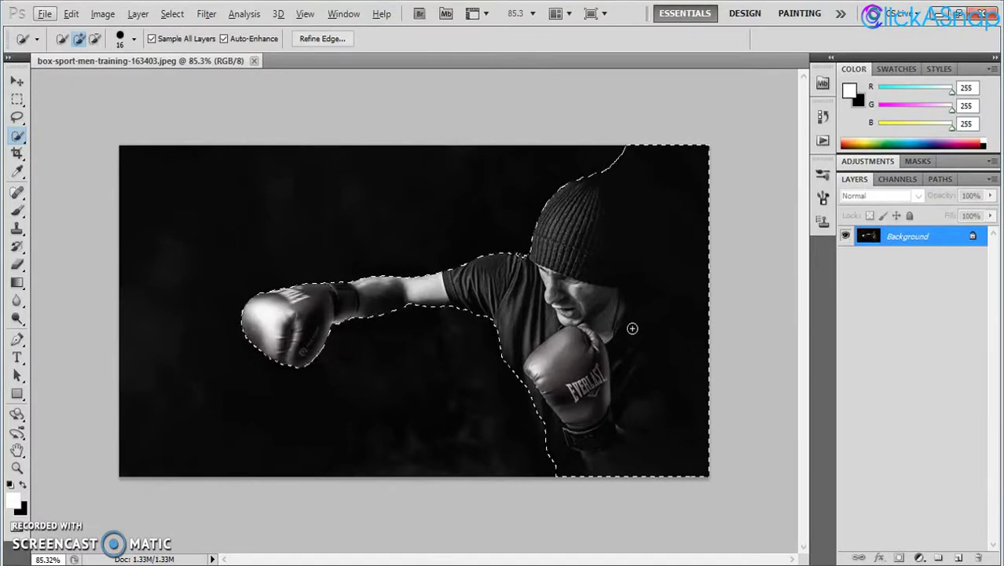
pyautogui.scroll(5, 571, 339)
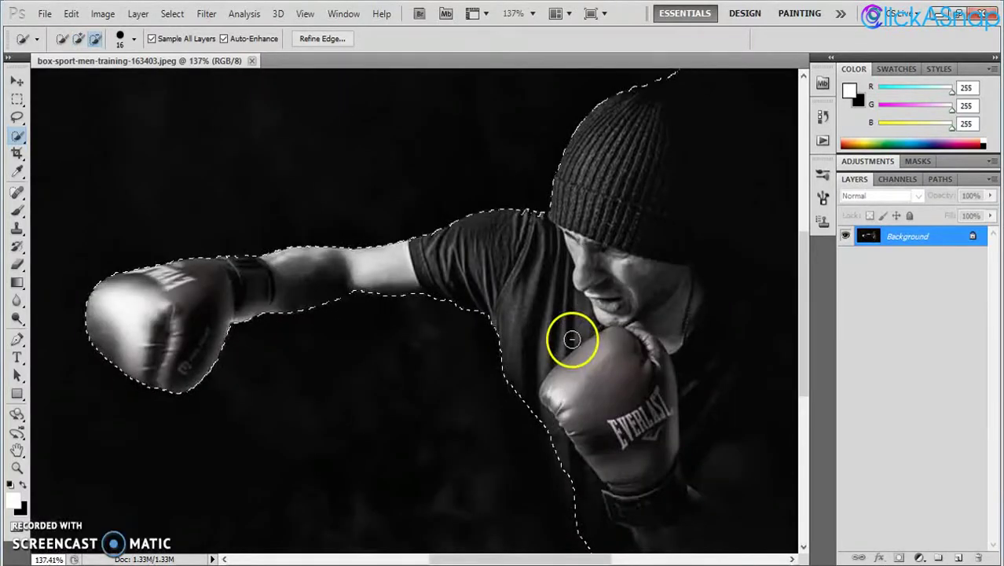
pyautogui.scroll(-2, 571, 339)
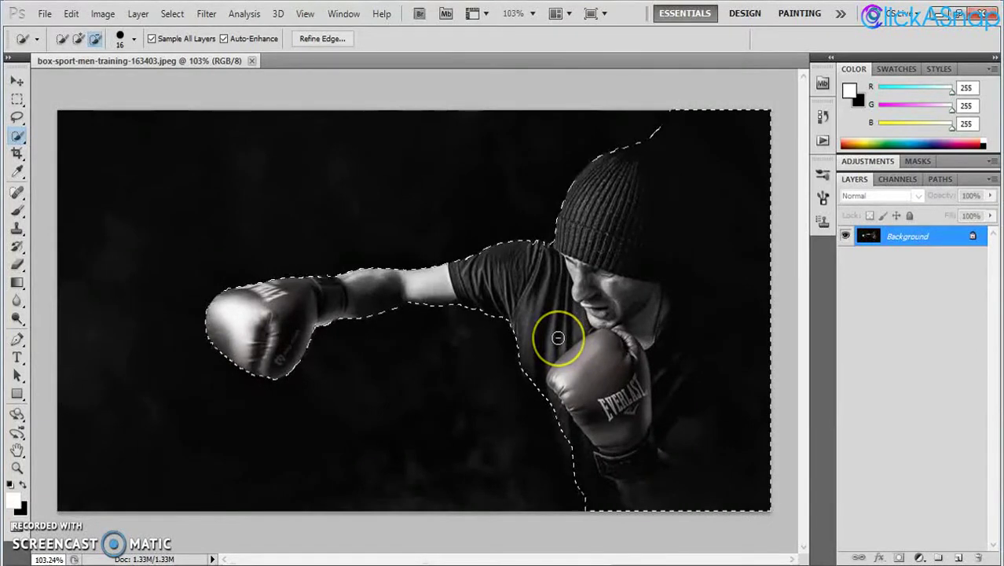
pyautogui.press('alt')
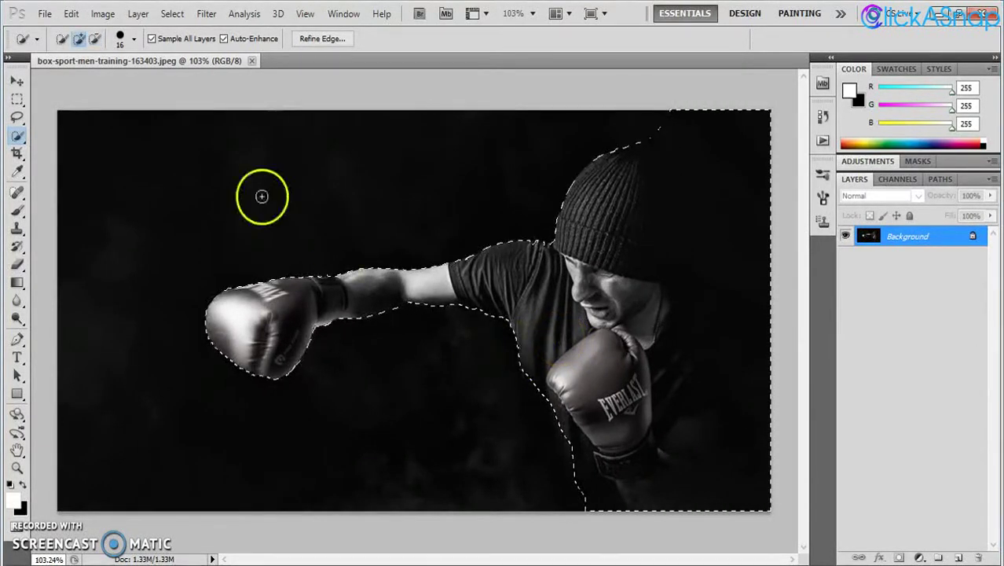
# Start Refine Edge on the boxer selection, turn on Smart Radius and set the radius to 0.0 px
pyautogui.click(315, 39)
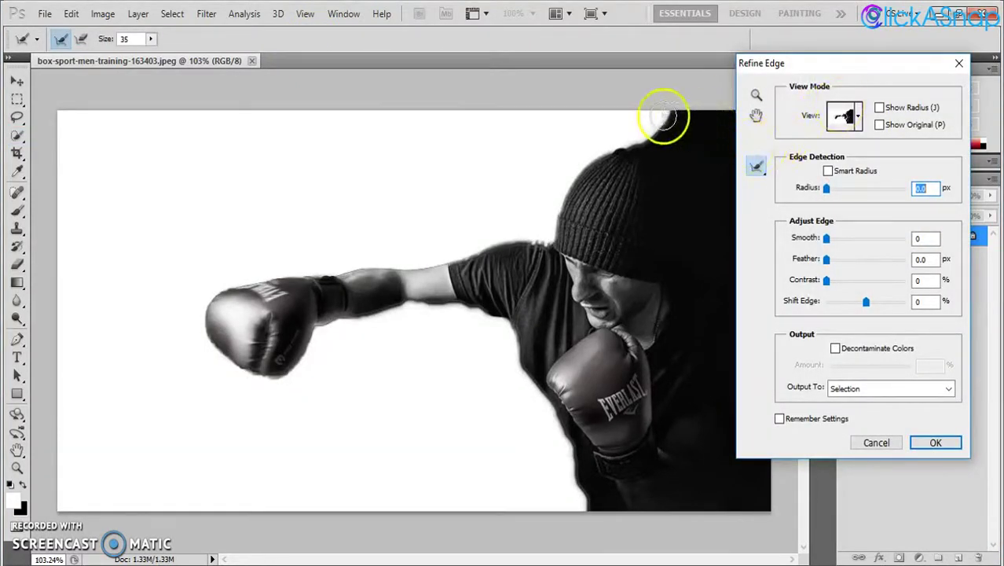
pyautogui.moveTo(418, 269)
pyautogui.mouseDown()
pyautogui.moveTo(309, 287)
pyautogui.moveTo(258, 314)
pyautogui.mouseUp()
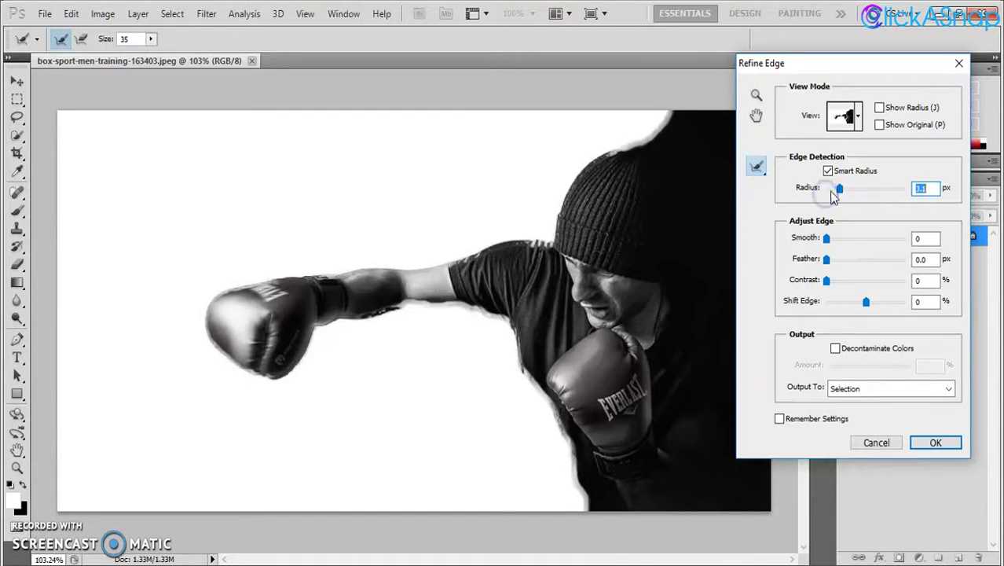
pyautogui.moveTo(838, 193); pyautogui.dragTo(824, 194)
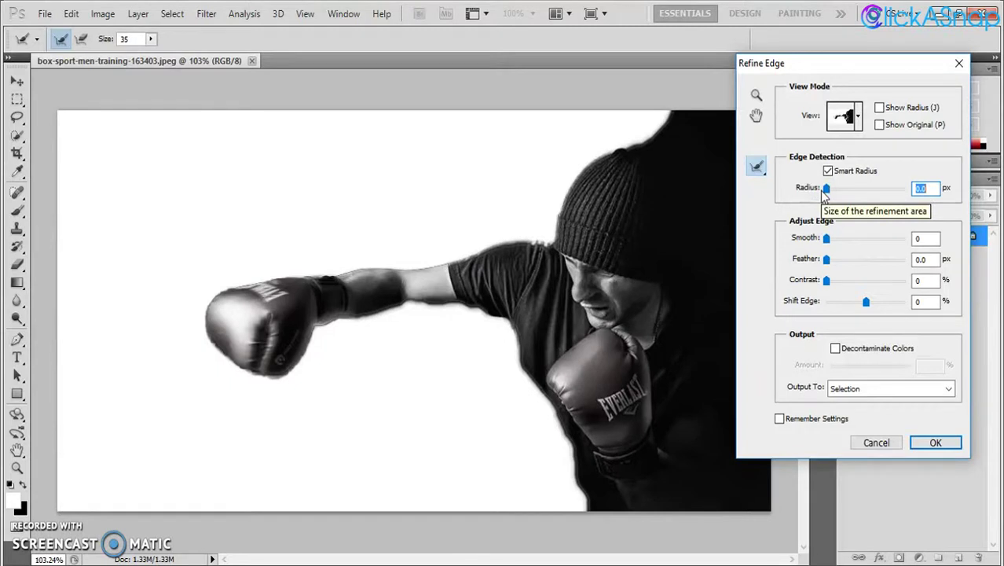
# Set the edge contrast to 30% and the feather to 0.2 px, and apply the refinement to the selection
pyautogui.moveTo(826, 259)
pyautogui.mouseDown()
pyautogui.moveTo(838, 261)
pyautogui.moveTo(827, 260)
pyautogui.mouseUp()
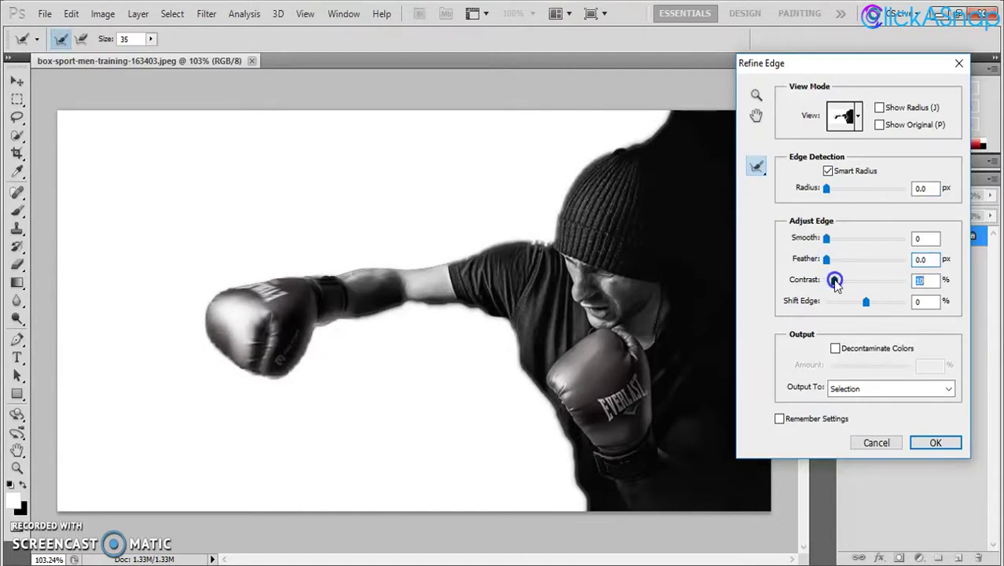
pyautogui.moveTo(842, 284); pyautogui.dragTo(856, 287)
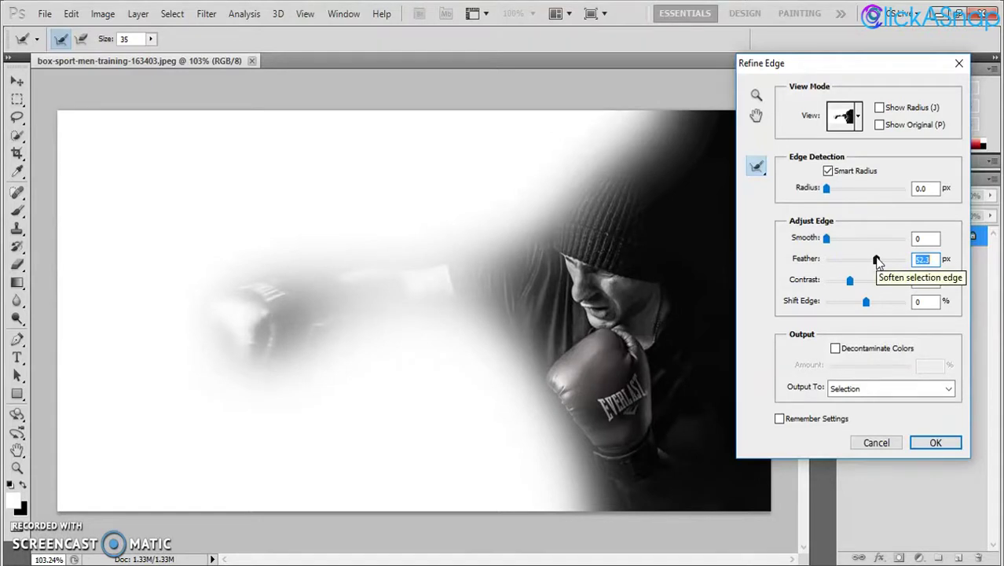
pyautogui.moveTo(876, 260); pyautogui.dragTo(828, 263)
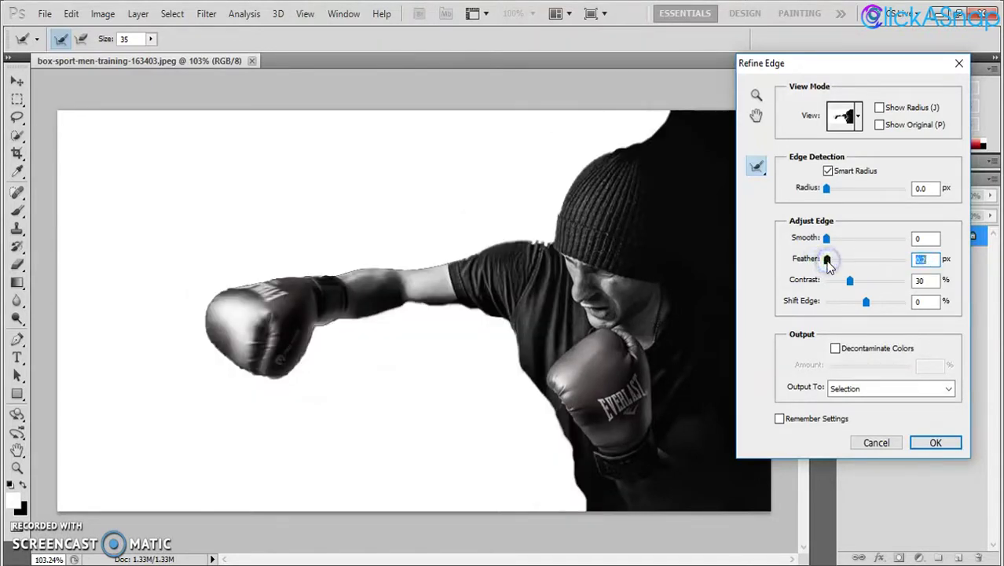
pyautogui.click(935, 443)
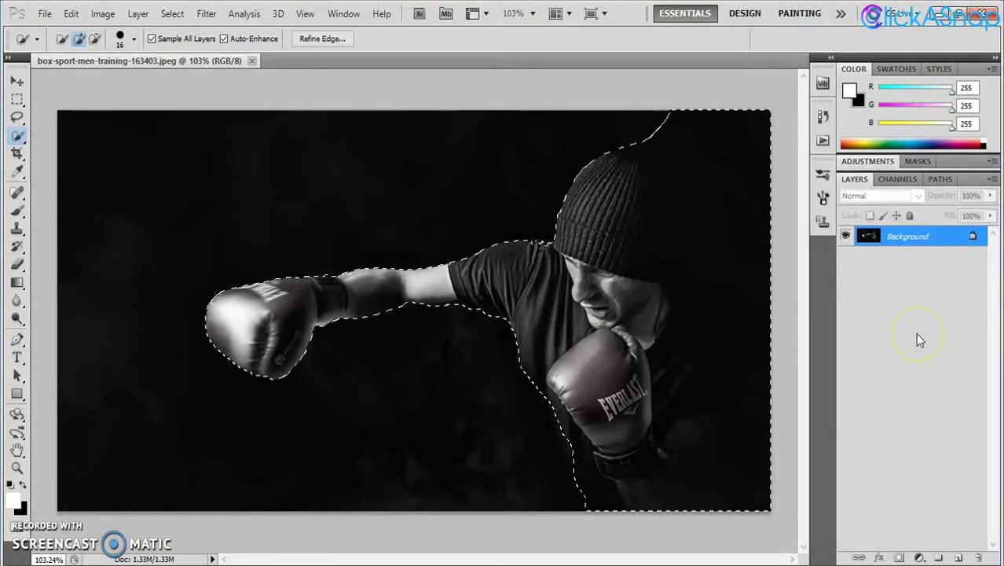
# Copy the selected boxer onto a new layer and keep that layer active
pyautogui.hotkey('ctrl', 'j')
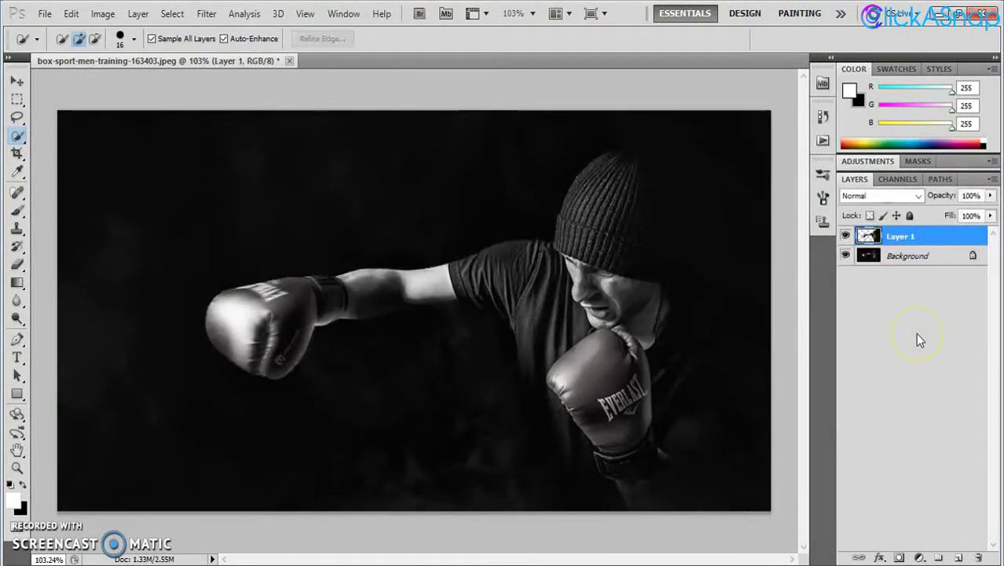
pyautogui.click(942, 238)
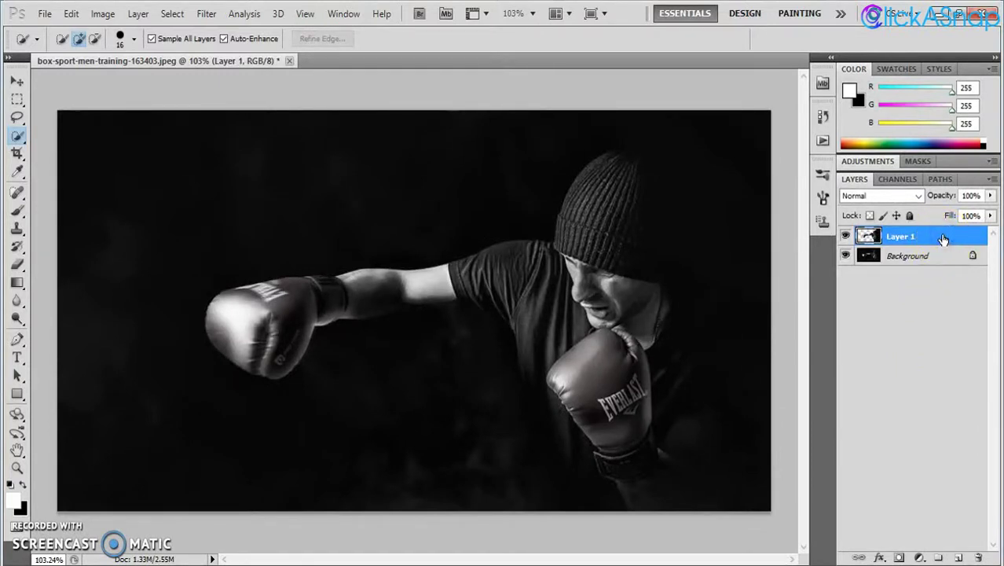
# Compare the boxer cutout with the original image by toggling the visibility of Layer 1 and the Background
pyautogui.click(845, 256)
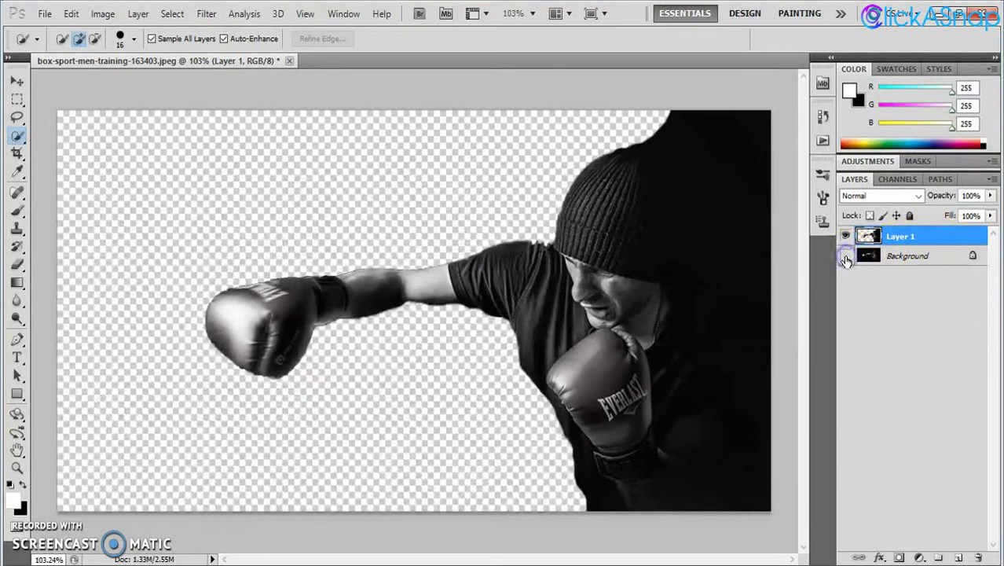
pyautogui.click(845, 257)
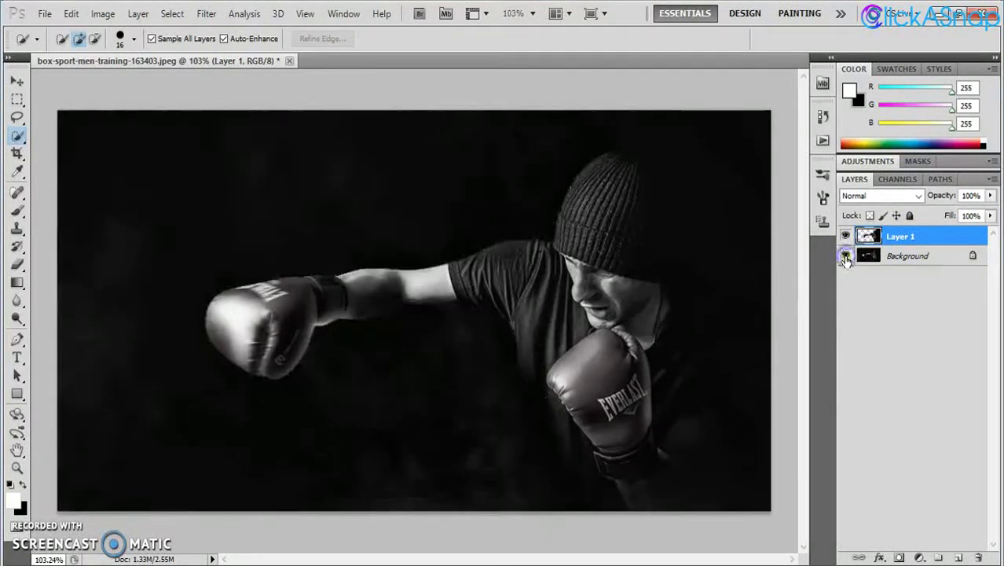
pyautogui.click(846, 258)
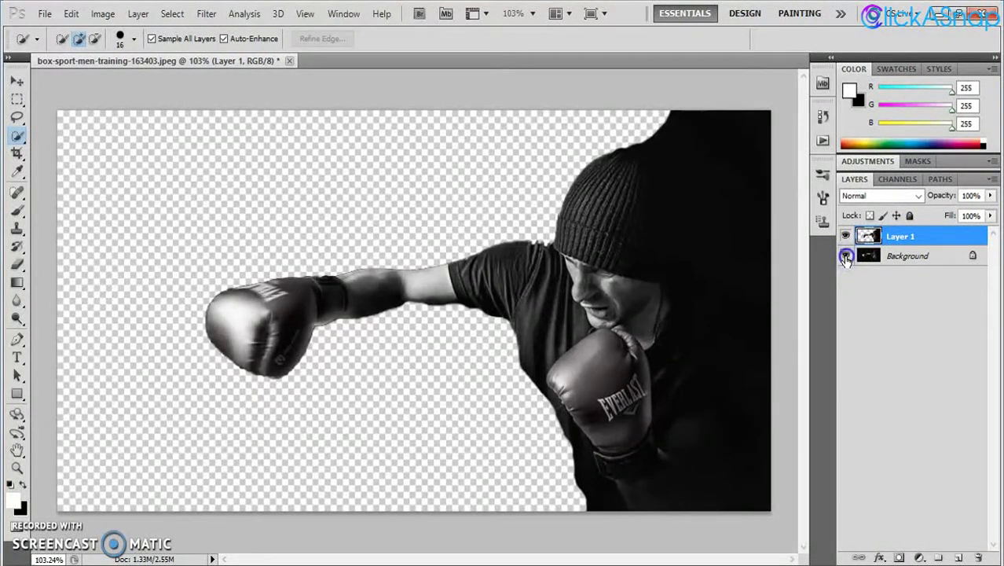
pyautogui.click(845, 257)
pyautogui.click(846, 236)
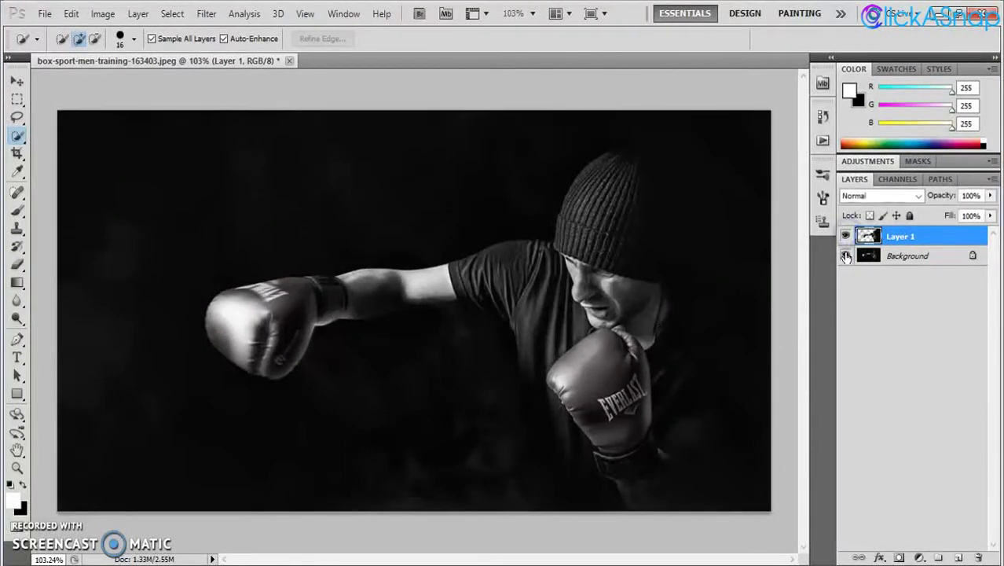
pyautogui.click(845, 257)
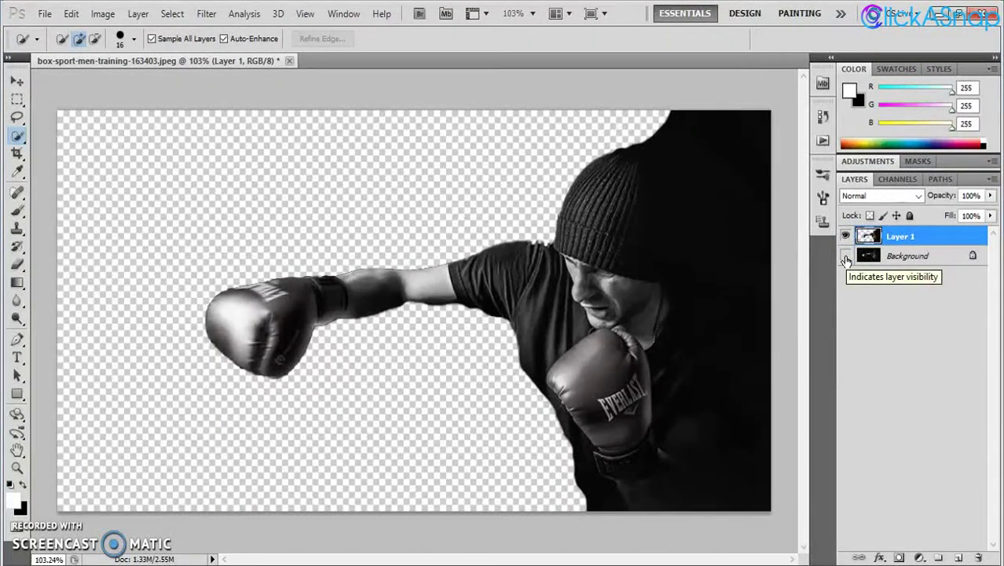
pyautogui.click(872, 257)
pyautogui.click(846, 257)
pyautogui.click(845, 257)
pyautogui.click(845, 257)
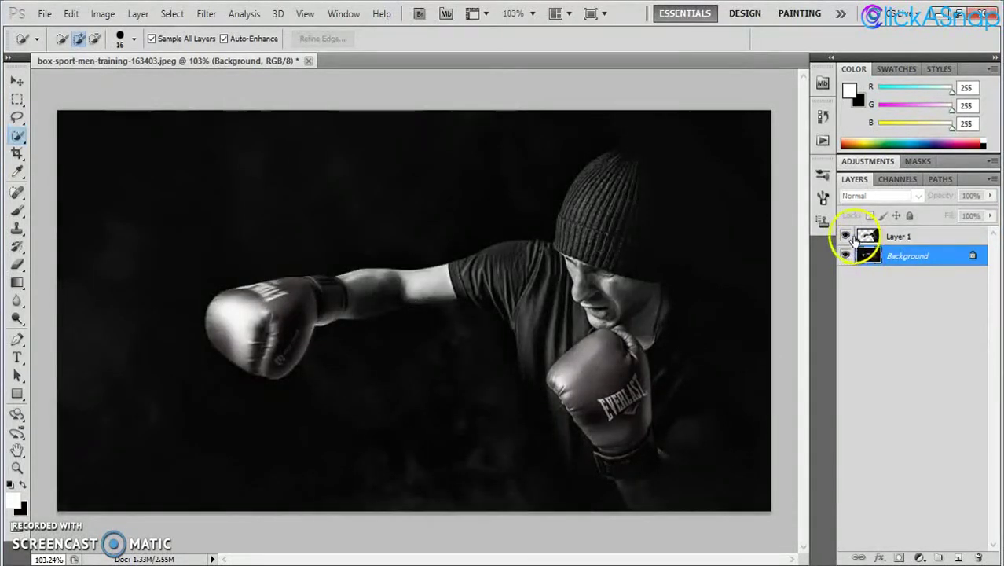
pyautogui.click(871, 237)
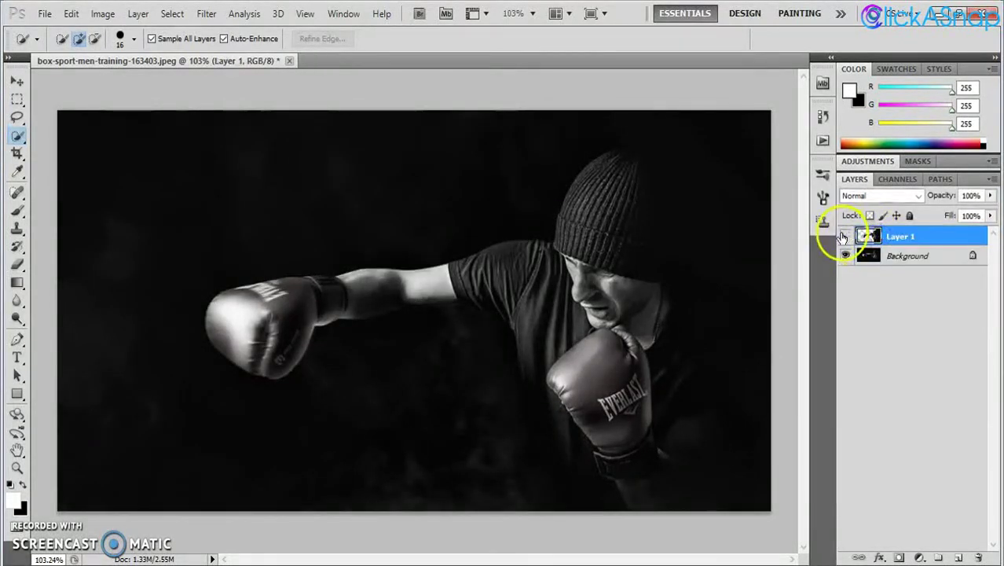
pyautogui.click(846, 256)
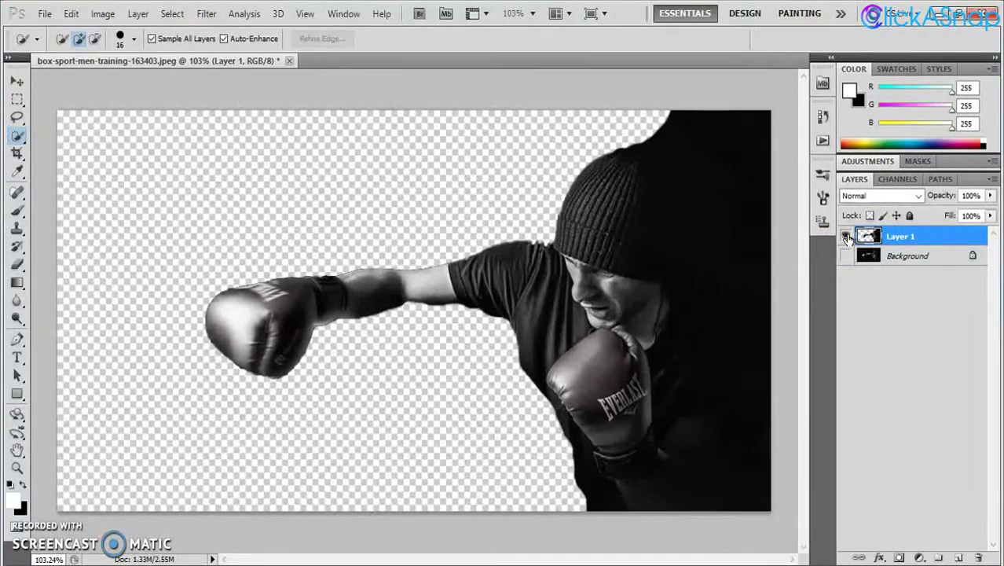
pyautogui.click(845, 236)
pyautogui.click(845, 256)
pyautogui.click(845, 236)
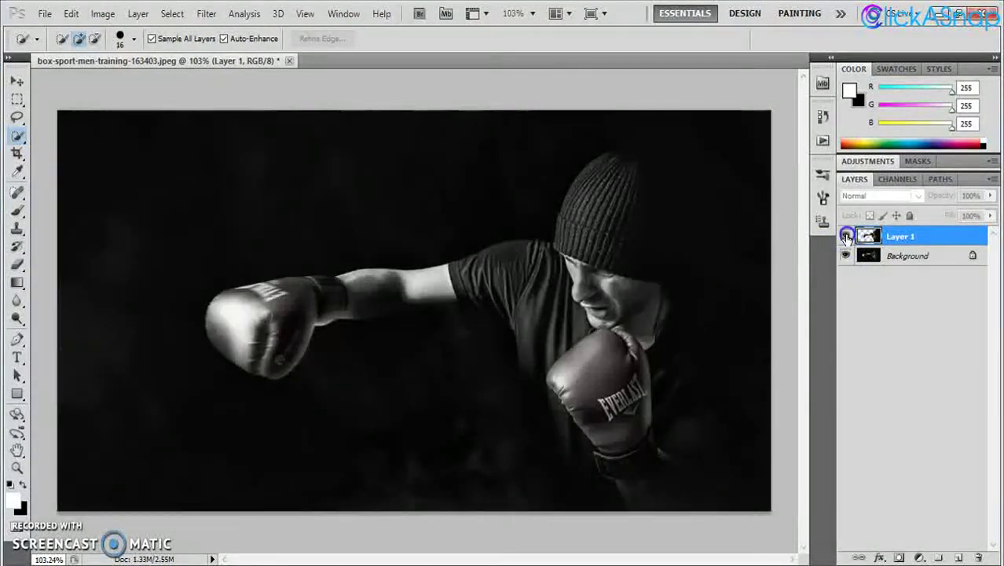
# Make the Background layer active with both layers visible
pyautogui.click(908, 257)
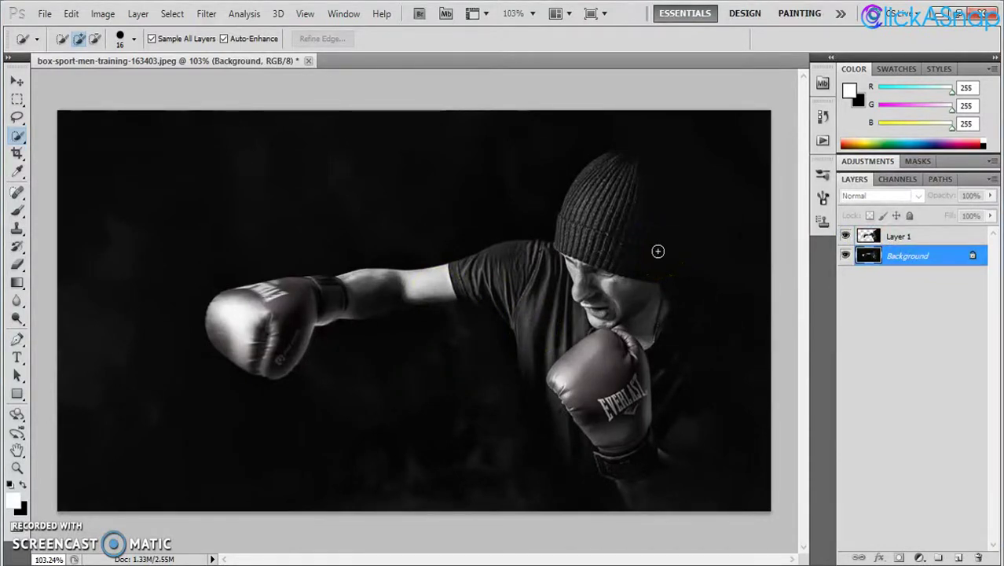
pyautogui.click(665, 251)
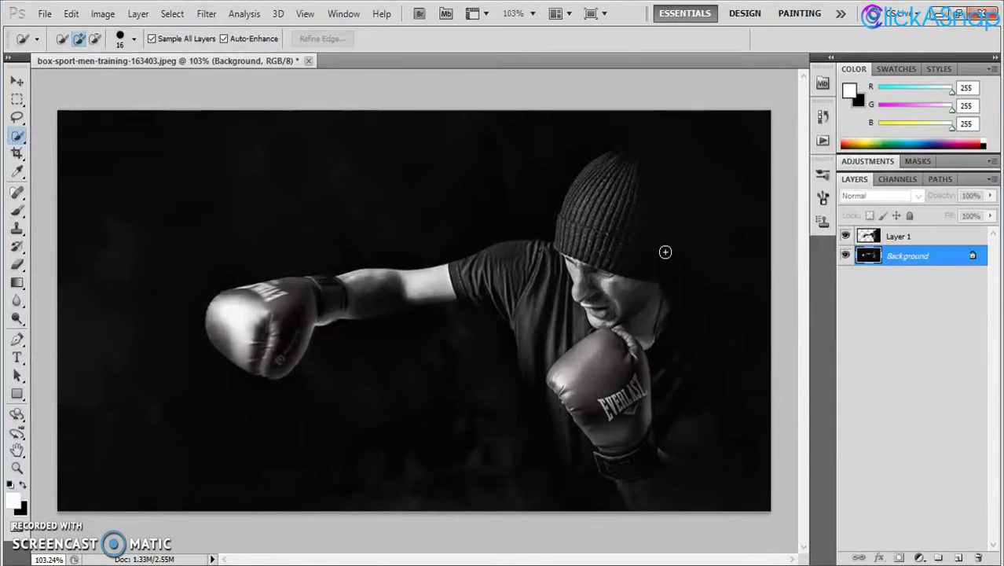